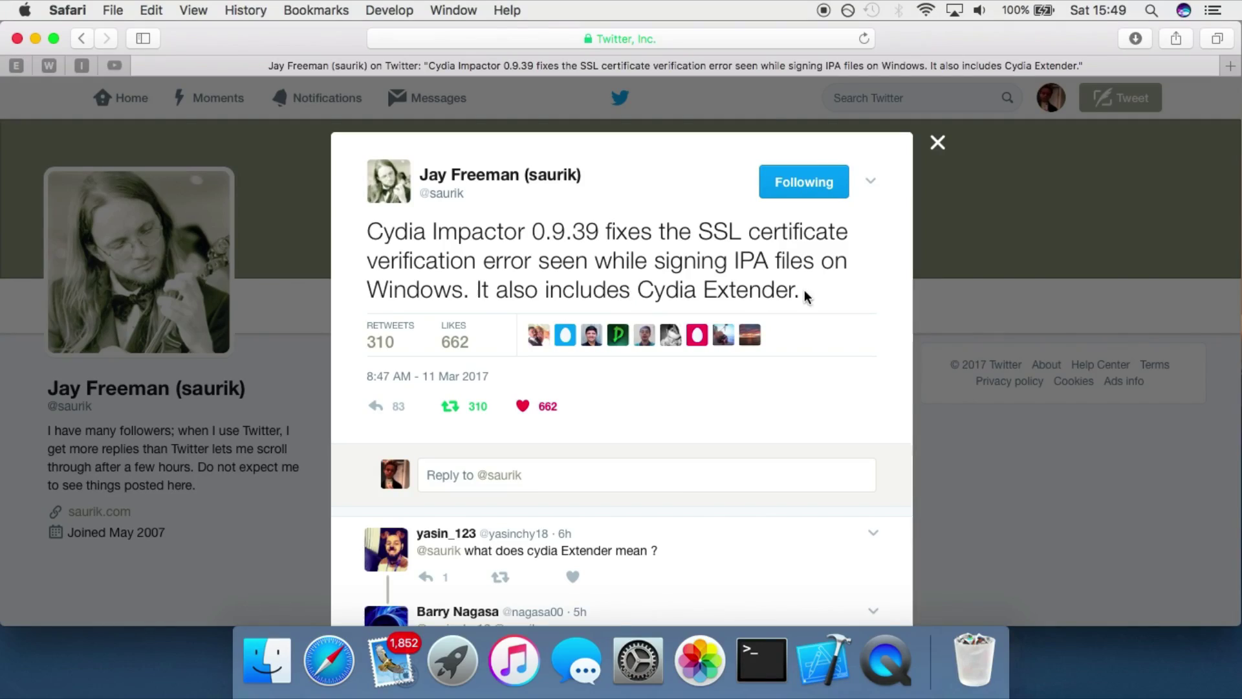
Step: Highlight the sentence 'It also includes Cydia Extender.' in the Cydia Impactor 0.9.39 tweet
{"action": "left_click_drag", "start_coordinate": [805, 294], "coordinate": [474, 289]}
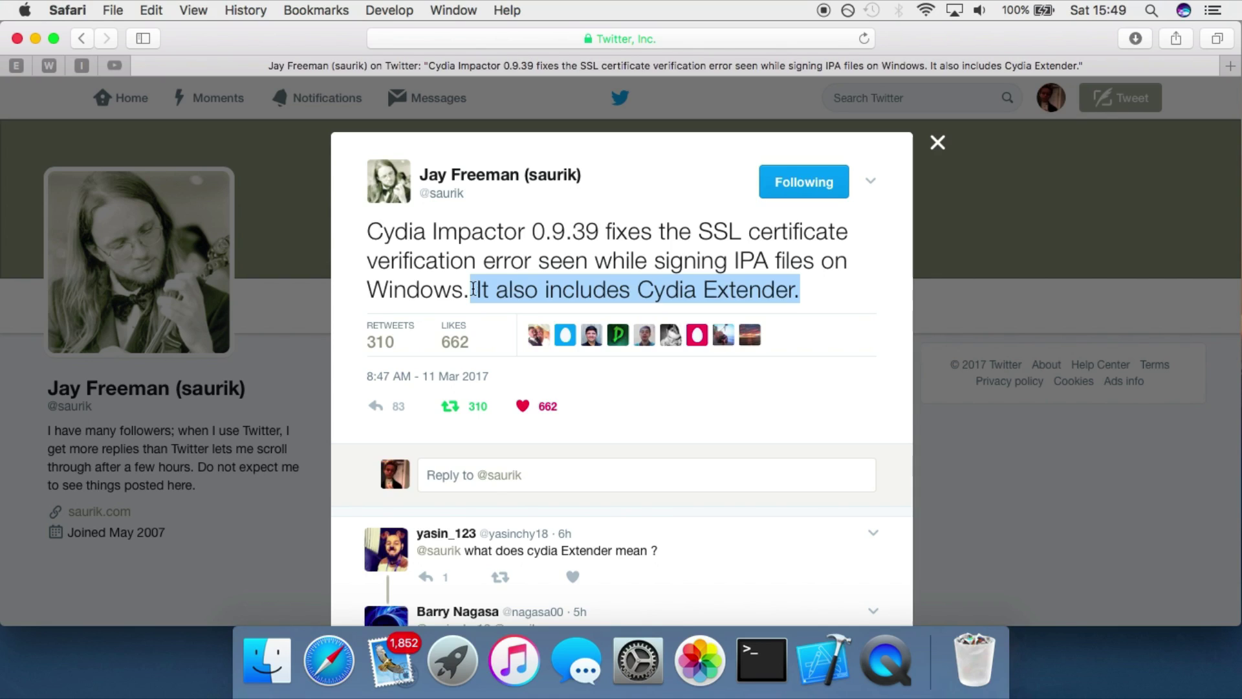
Step: Highlight the words 'Cydia Extender' in the announcement tweet, then close the tweet
{"action": "left_click", "coordinate": [474, 289]}
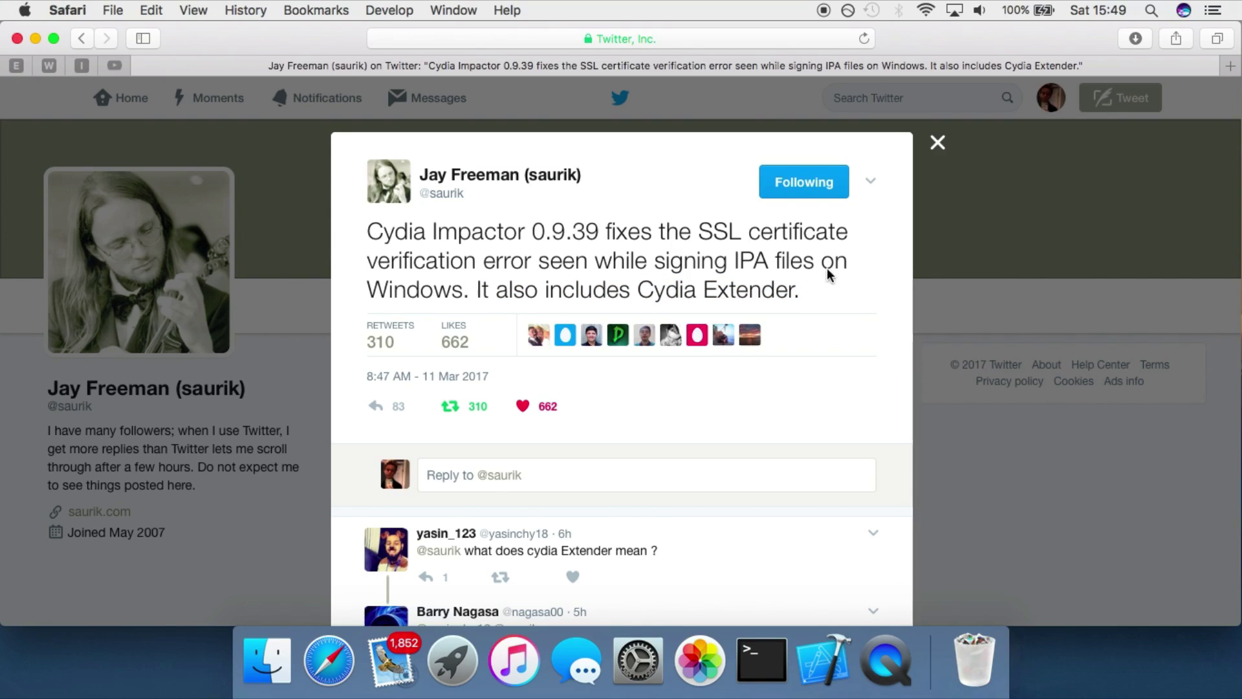
{"action": "left_click_drag", "start_coordinate": [806, 295], "coordinate": [641, 289]}
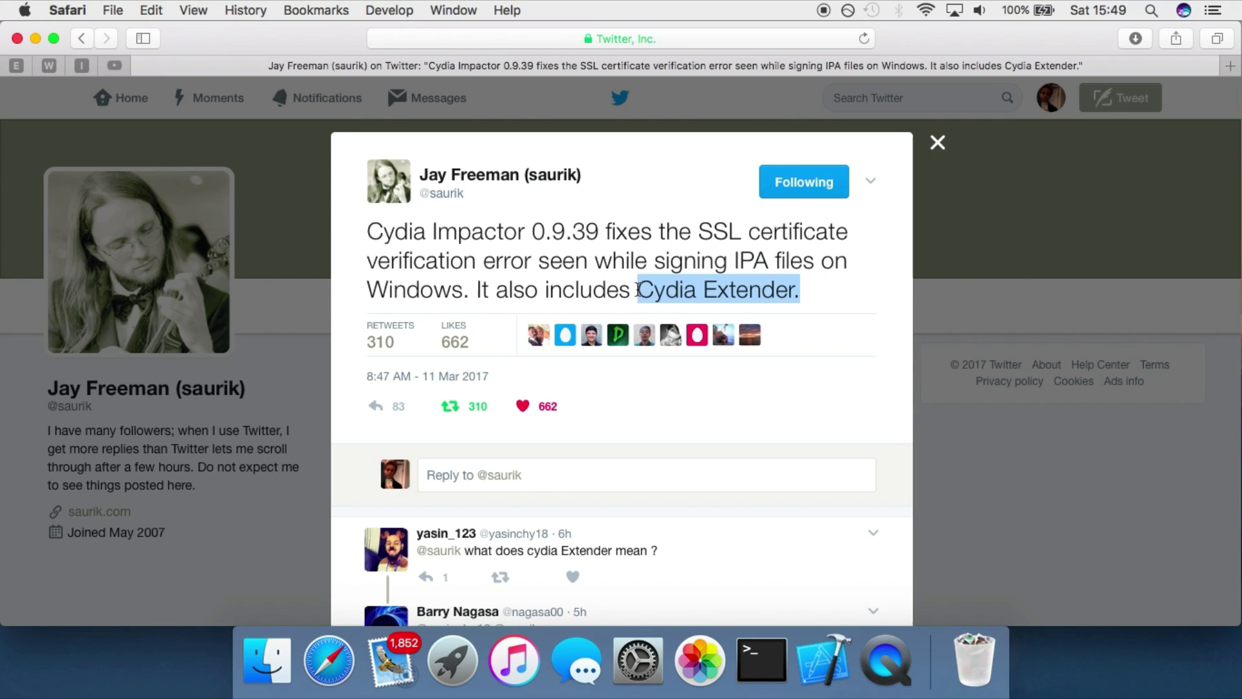
{"action": "left_click", "coordinate": [638, 290]}
{"action": "scroll", "coordinate": [624, 330], "scroll_direction": "down", "scroll_amount": 6}
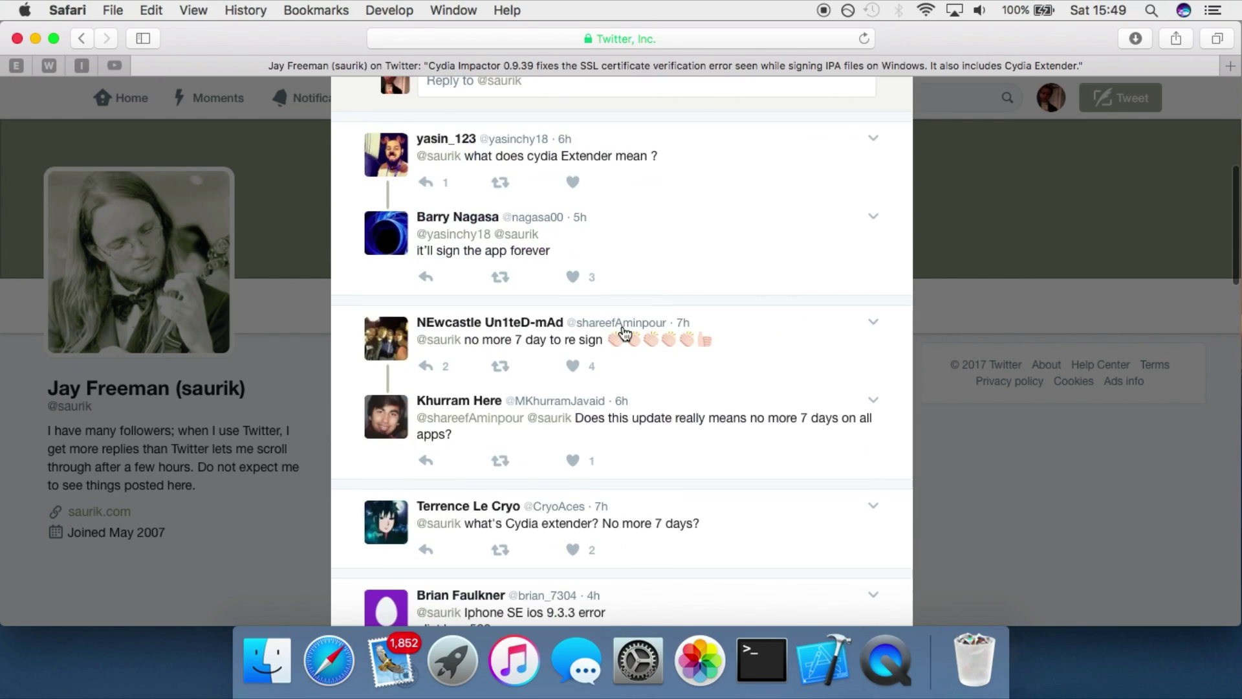
{"action": "scroll", "coordinate": [624, 332], "scroll_direction": "up", "scroll_amount": 6}
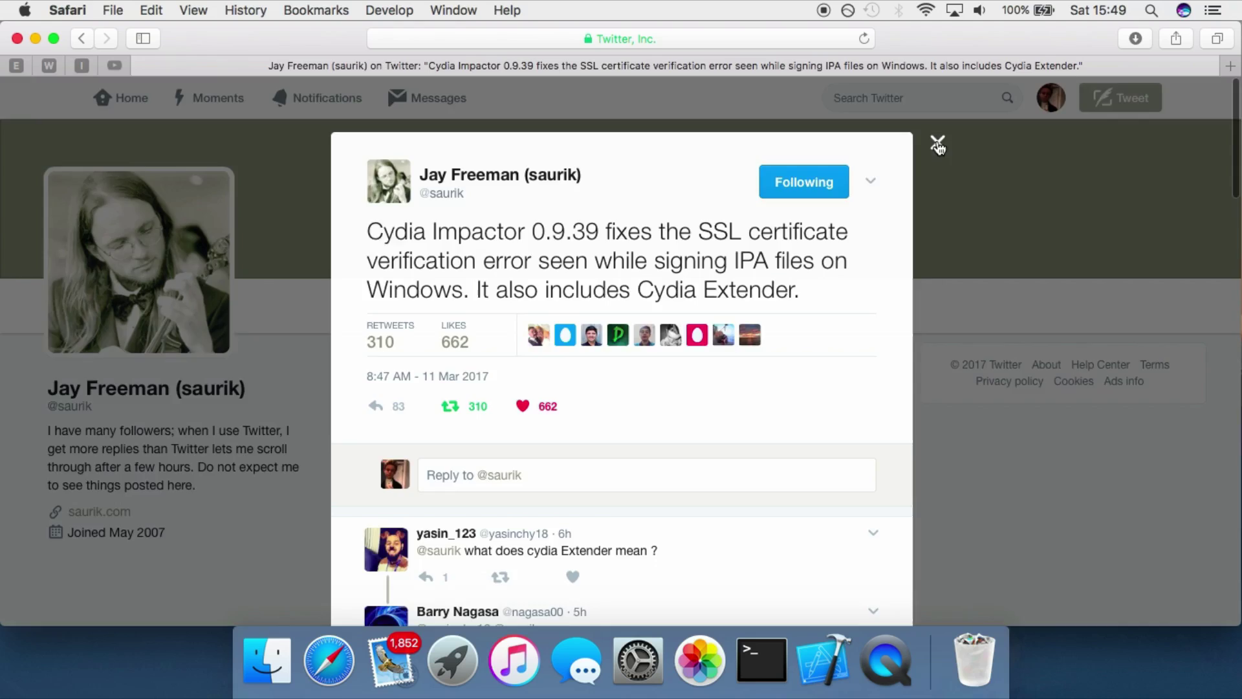
{"action": "left_click", "coordinate": [938, 145]}
Step: Open the follow-up tweet and highlight its lines about needing a paid developer account
{"action": "scroll", "coordinate": [658, 383], "scroll_direction": "down", "scroll_amount": 2}
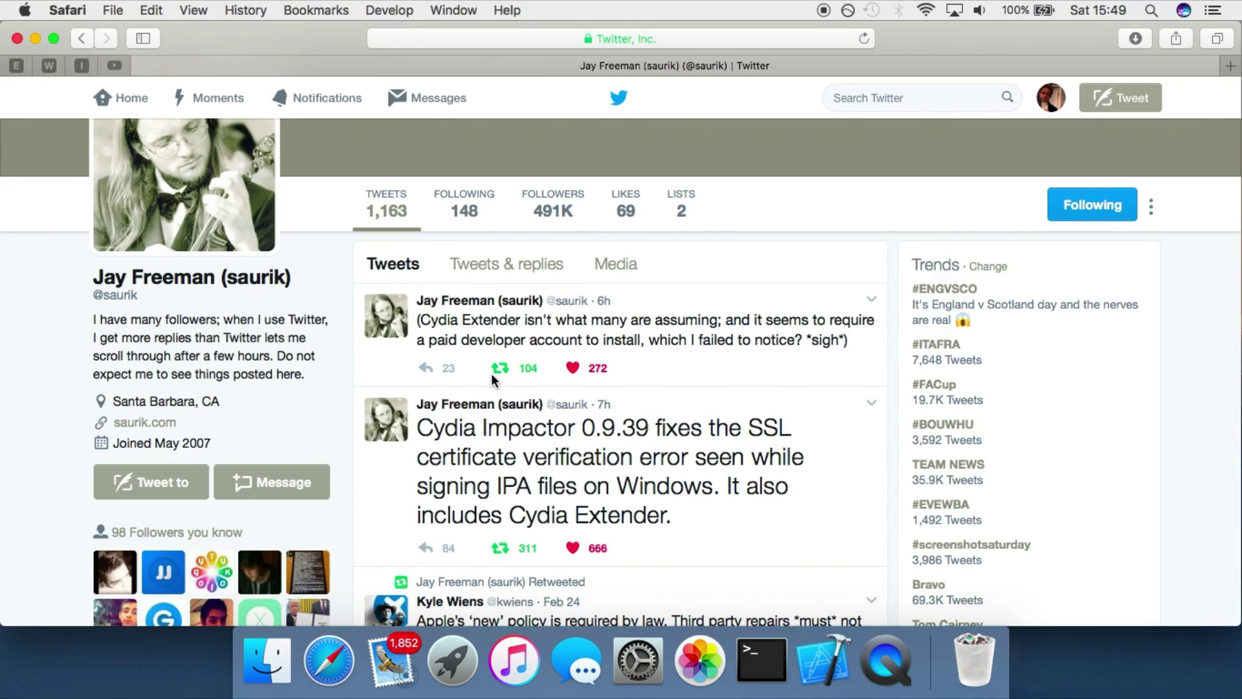
{"action": "left_click", "coordinate": [555, 336]}
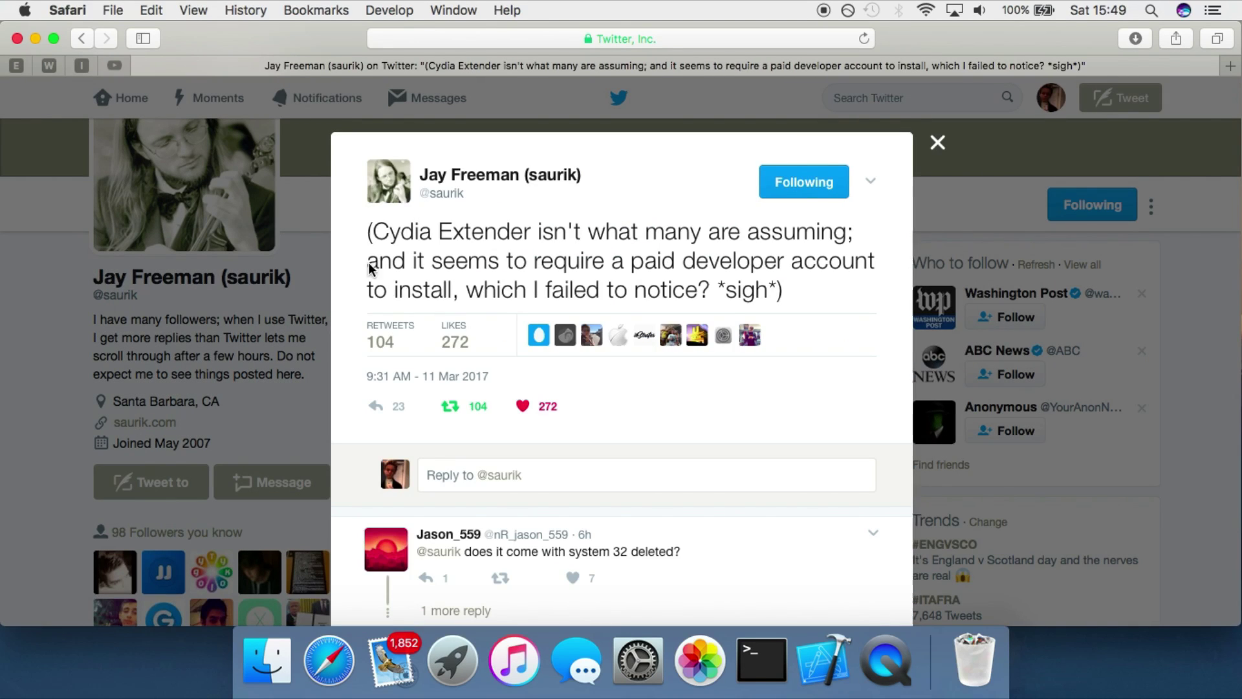
{"action": "left_click_drag", "start_coordinate": [401, 231], "coordinate": [815, 236]}
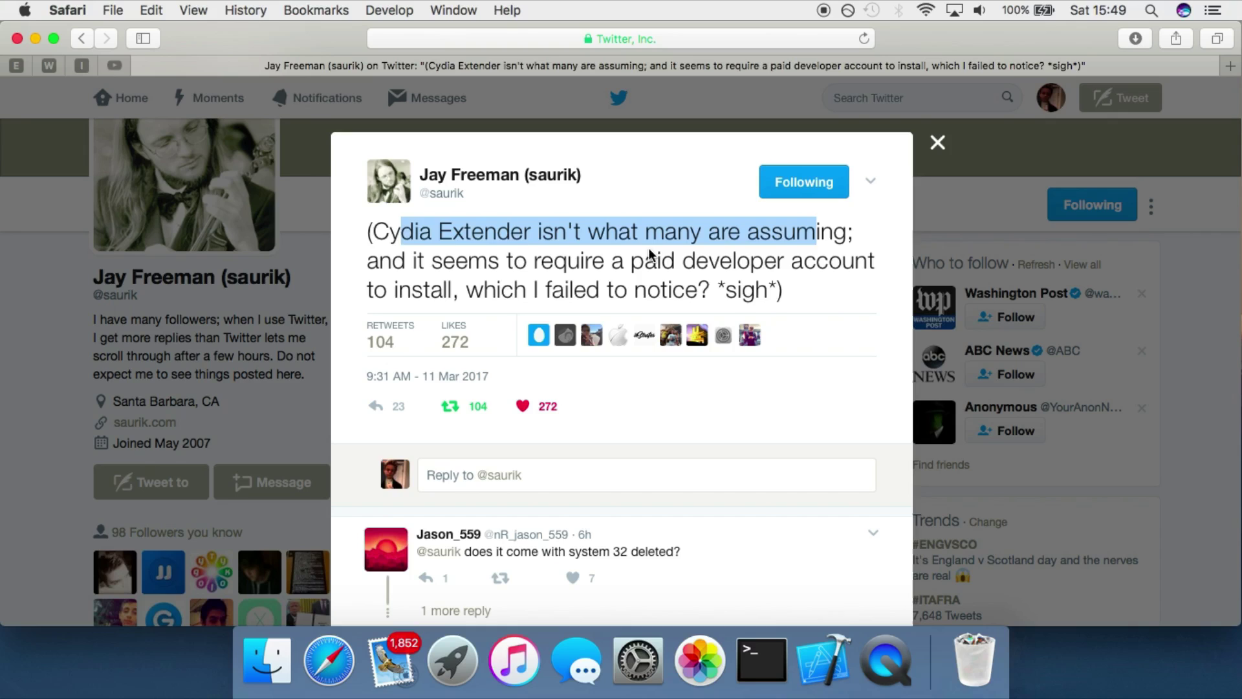
{"action": "left_click", "coordinate": [542, 258]}
{"action": "left_click_drag", "start_coordinate": [567, 265], "coordinate": [867, 265]}
{"action": "left_click_drag", "start_coordinate": [547, 293], "coordinate": [718, 289]}
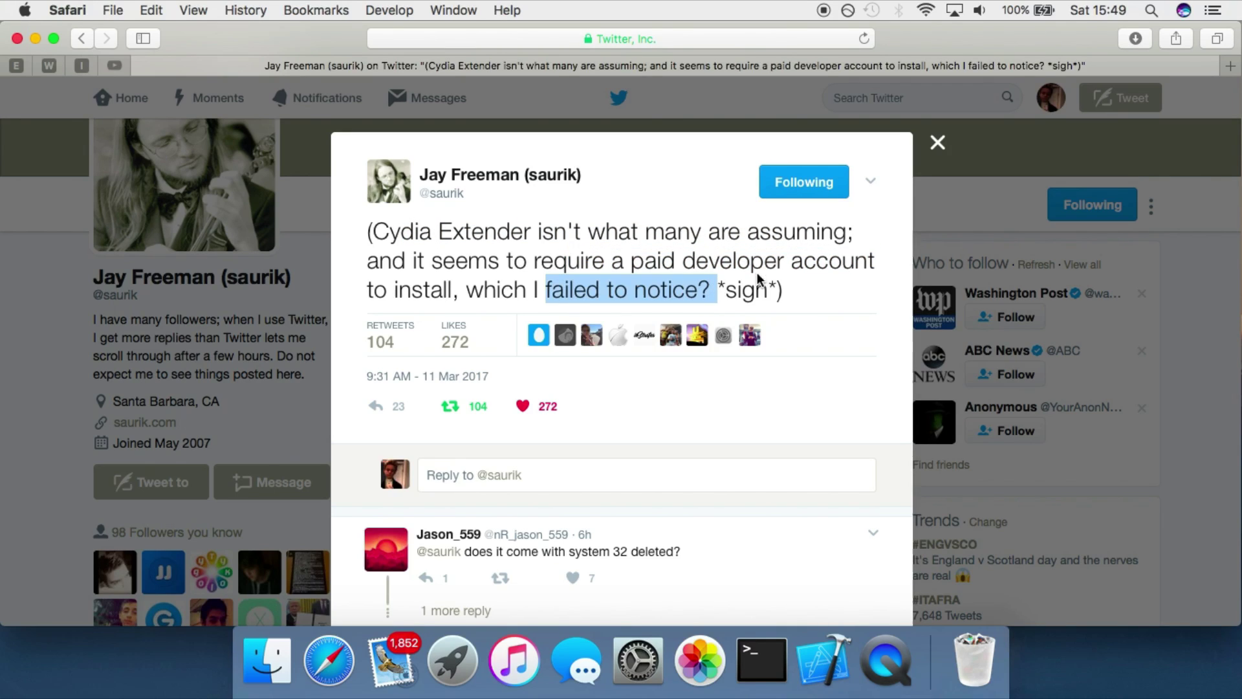
{"action": "left_click", "coordinate": [939, 154]}
Step: Open cydiaimpactor.com in a new browser tab
{"action": "left_click", "coordinate": [1229, 69]}
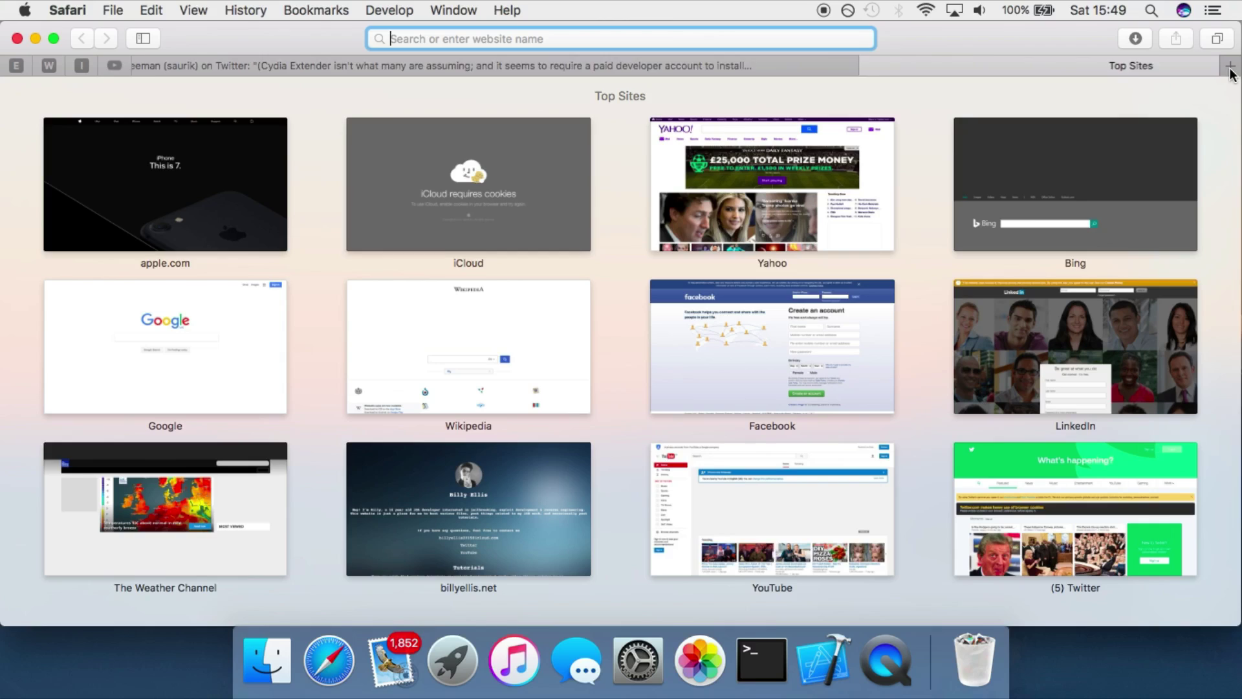
{"action": "type", "text": "cy"}
{"action": "key", "text": "Return"}
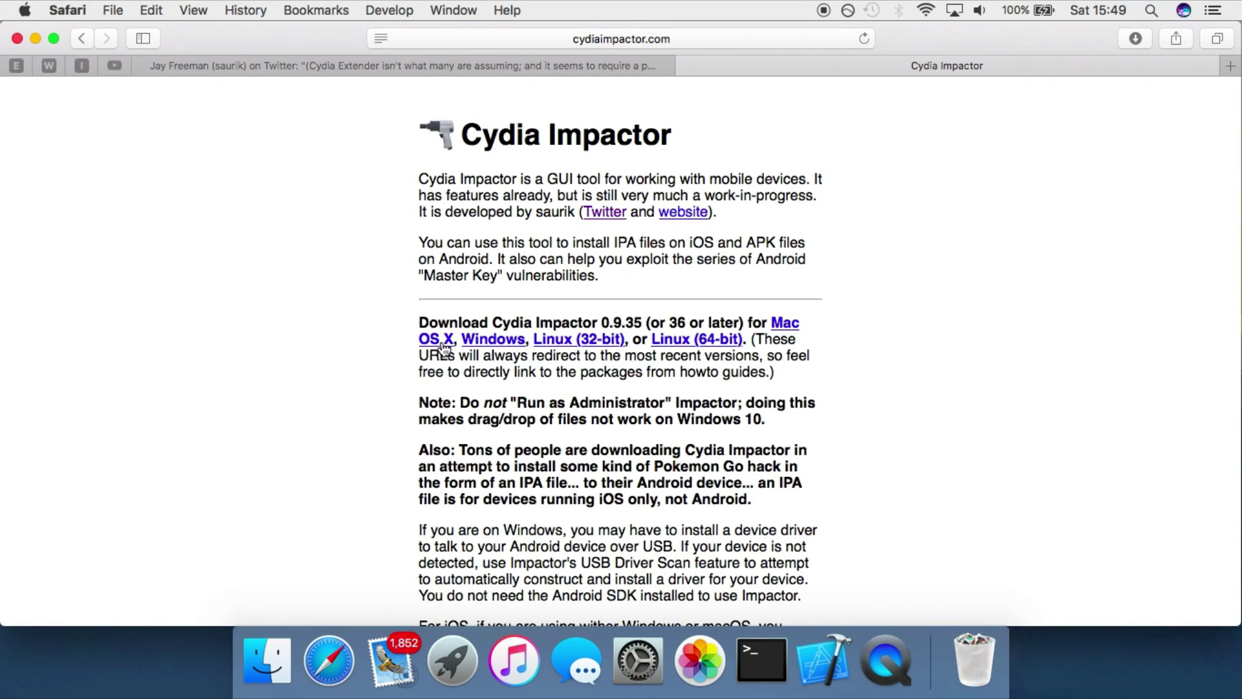
Step: Minimize Safari, launch Impactor via Spotlight, allow it to open, and centre its window
{"action": "left_click", "coordinate": [35, 38]}
{"action": "key", "text": "super+space"}
{"action": "type", "text": "imp"}
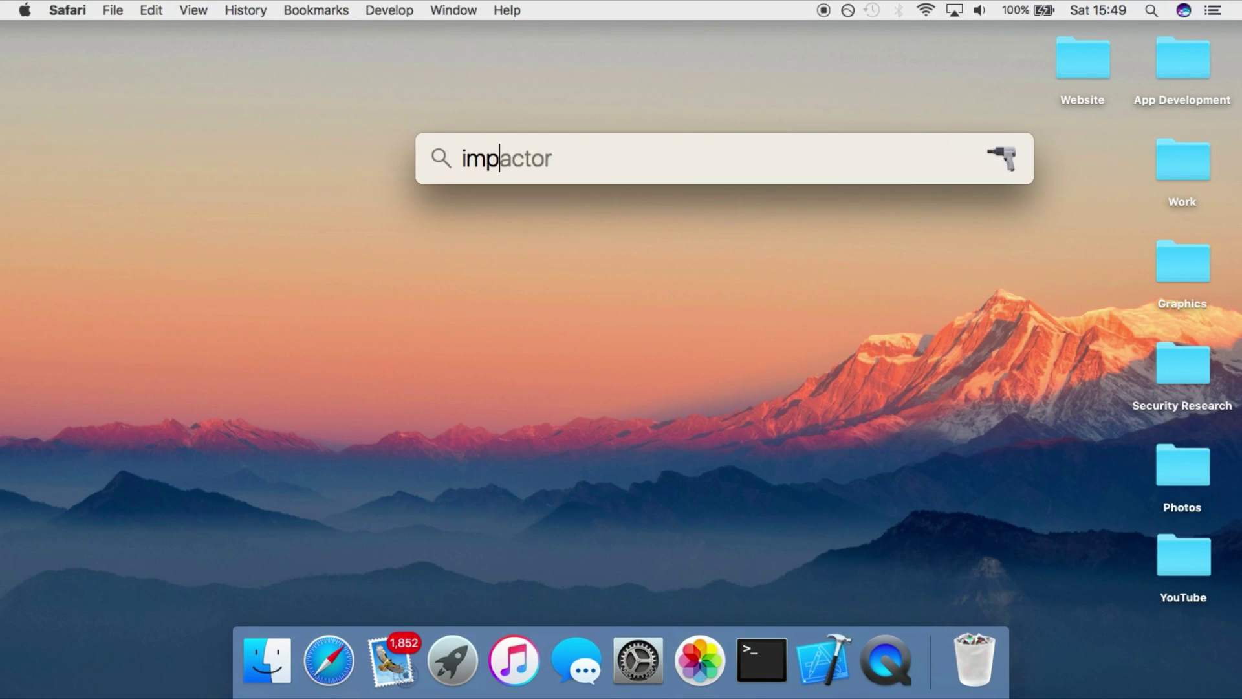
{"action": "key", "text": "Return"}
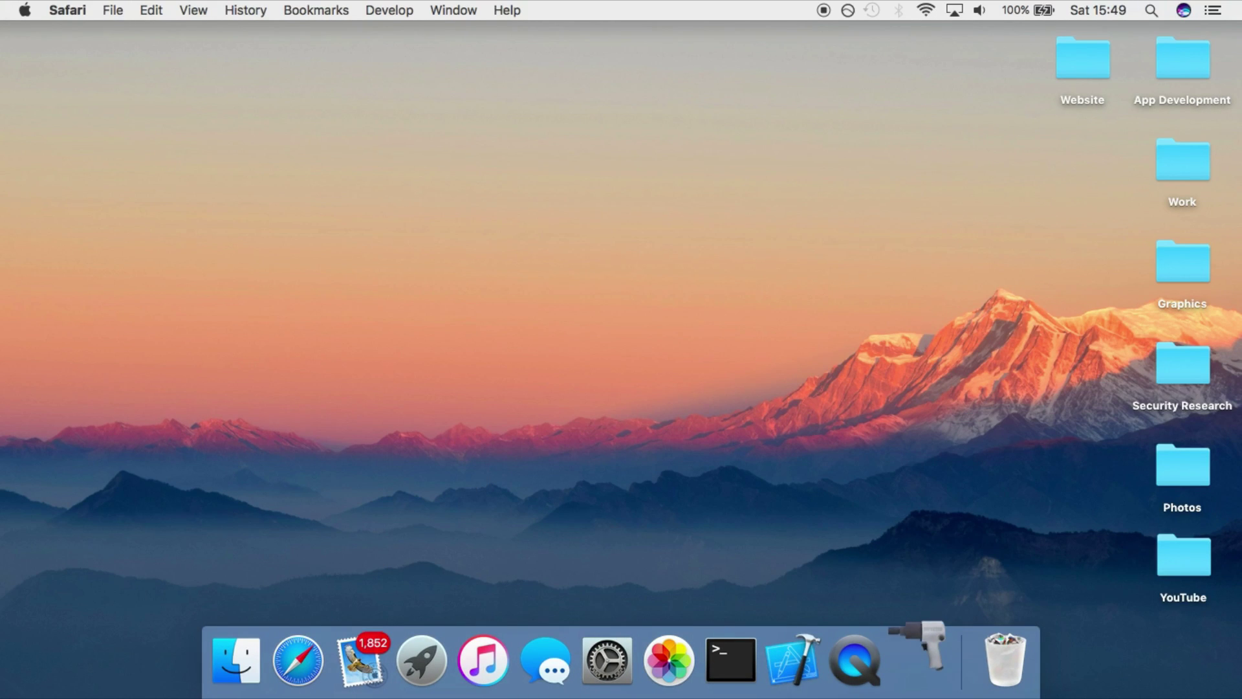
{"action": "left_click", "coordinate": [799, 248]}
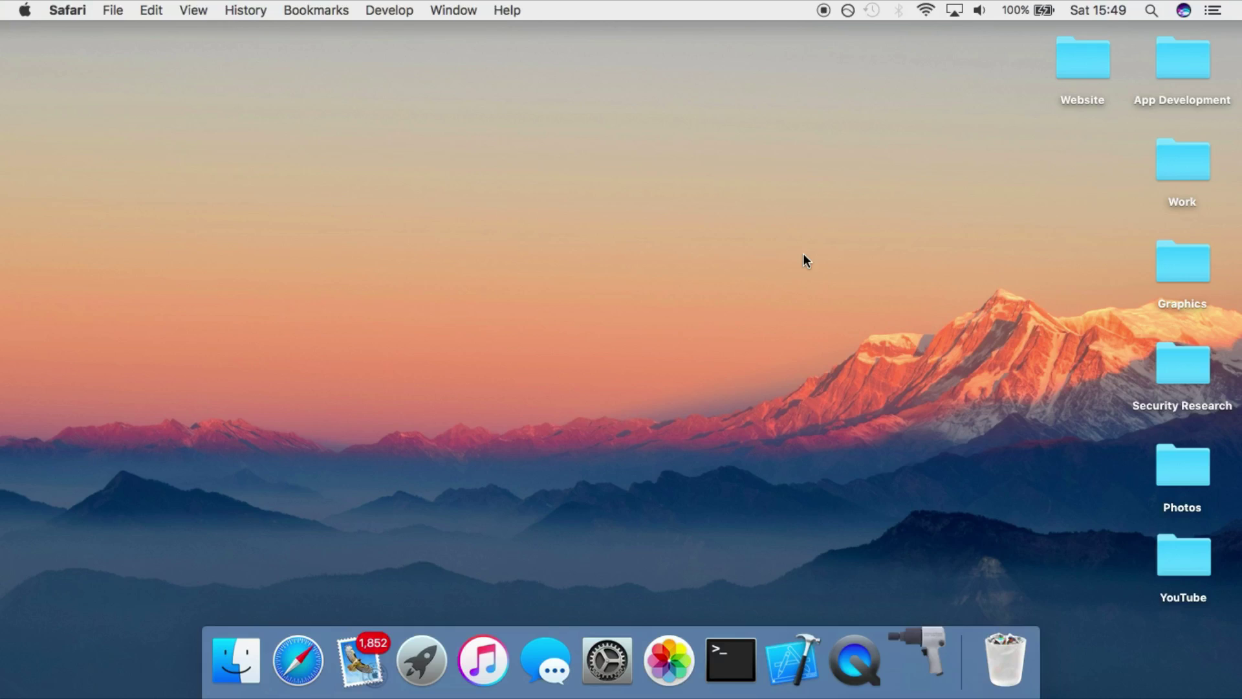
{"action": "left_click_drag", "start_coordinate": [544, 69], "coordinate": [651, 220]}
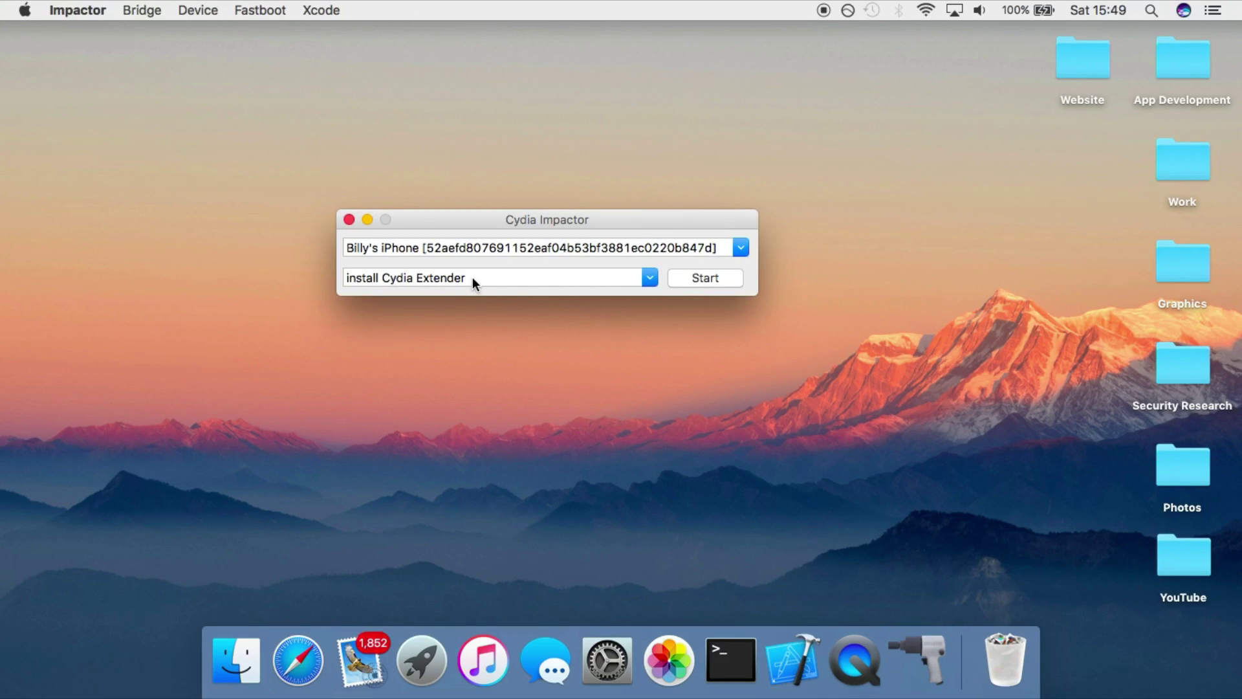
Step: Start the 'install Cydia Extender' action and submit the Apple ID e-mail and password
{"action": "left_click", "coordinate": [645, 274]}
{"action": "left_click", "coordinate": [654, 283]}
{"action": "left_click", "coordinate": [680, 283]}
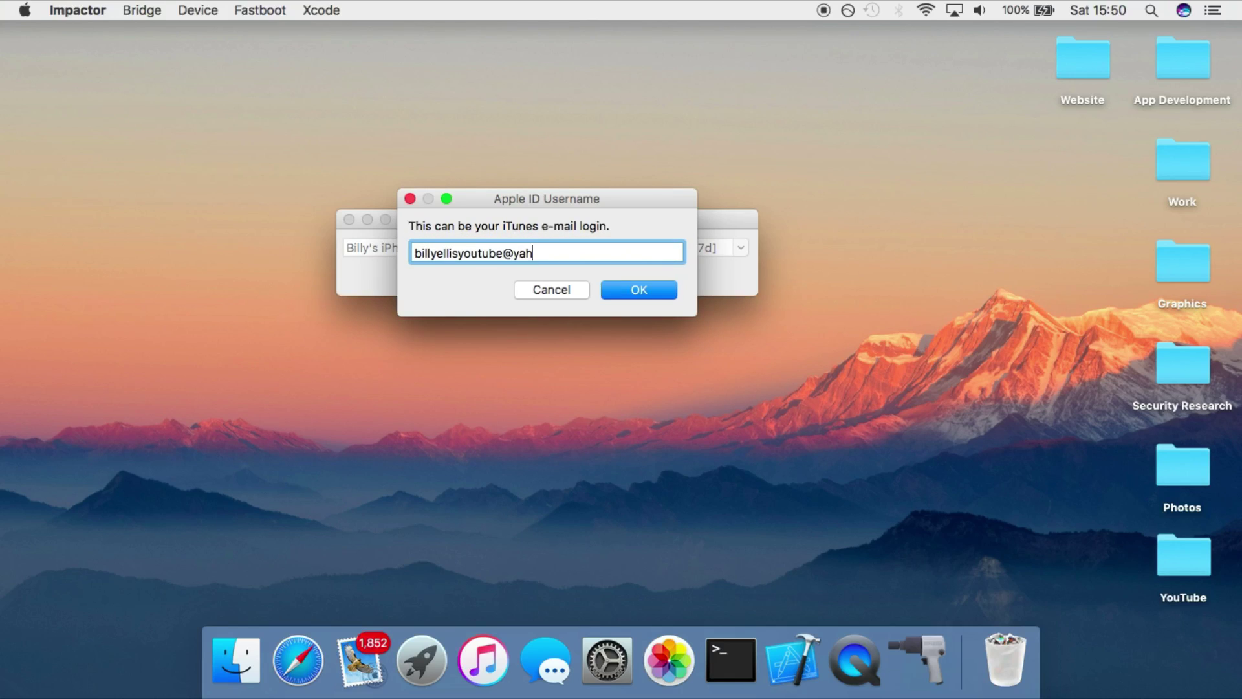
{"action": "key", "text": "Return"}
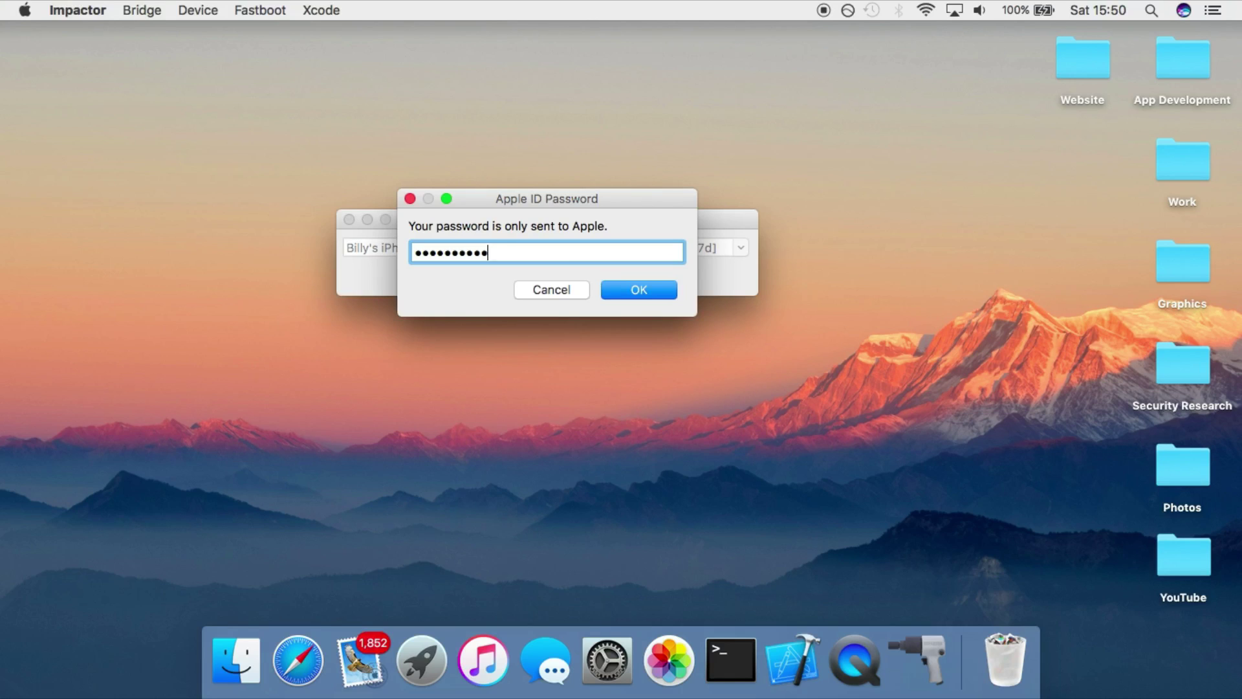
{"action": "key", "text": "Return"}
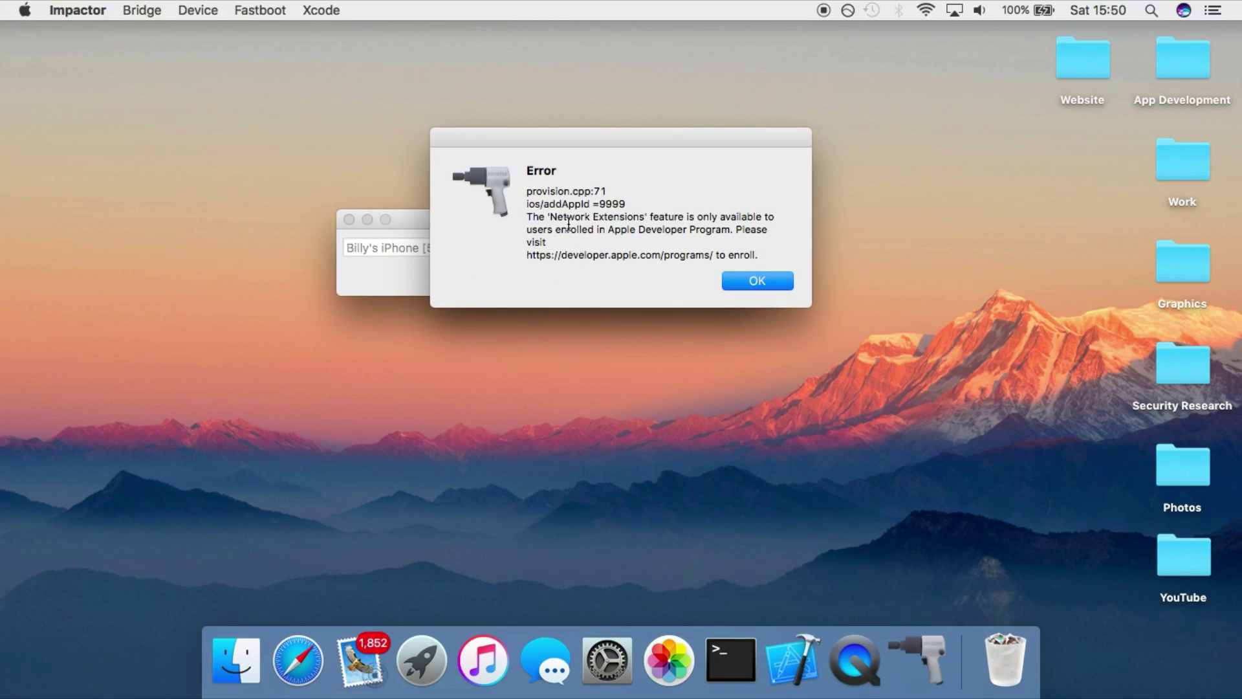
Step: Highlight the 'Network Extensions' and Apple Developer Program parts of the error text
{"action": "left_click_drag", "start_coordinate": [548, 217], "coordinate": [668, 215]}
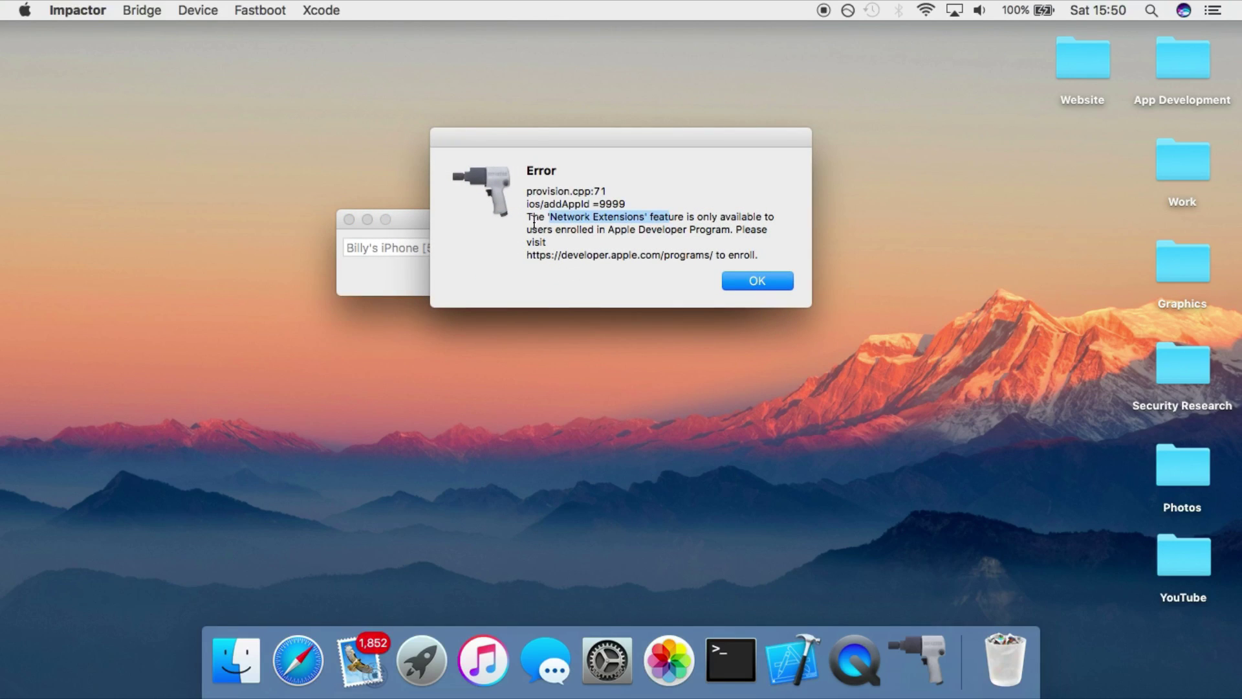
{"action": "left_click_drag", "start_coordinate": [589, 229], "coordinate": [735, 230]}
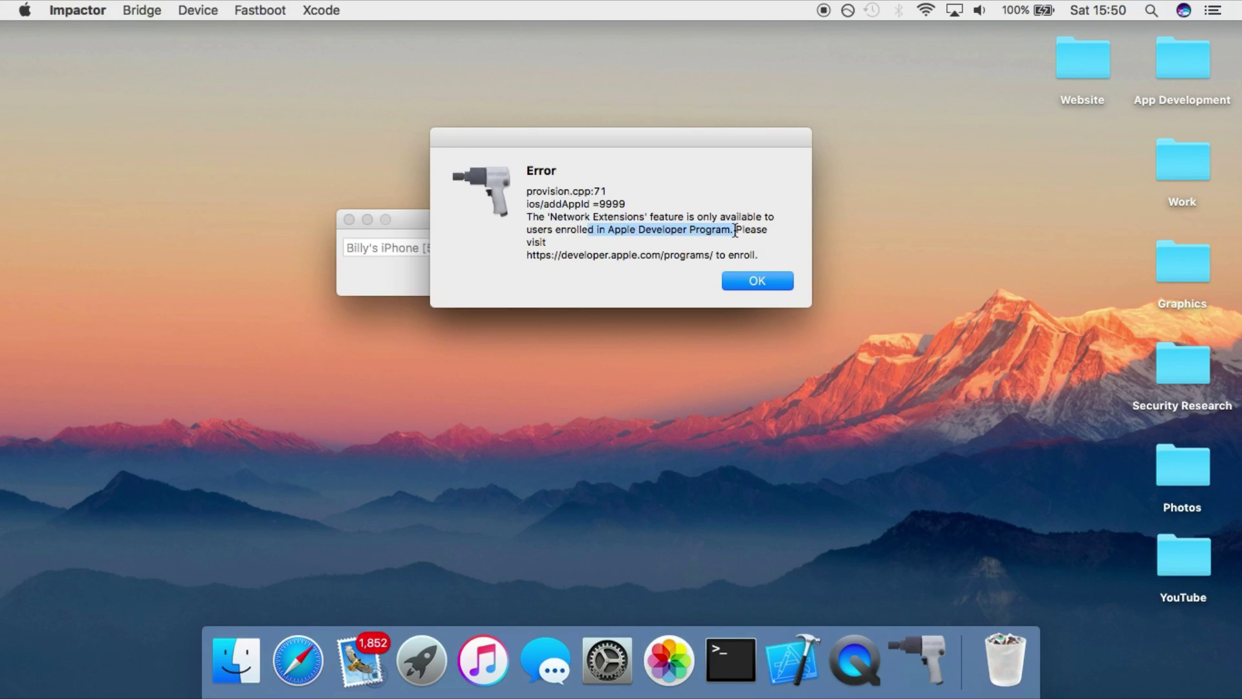
{"action": "left_click_drag", "start_coordinate": [691, 132], "coordinate": [531, 173]}
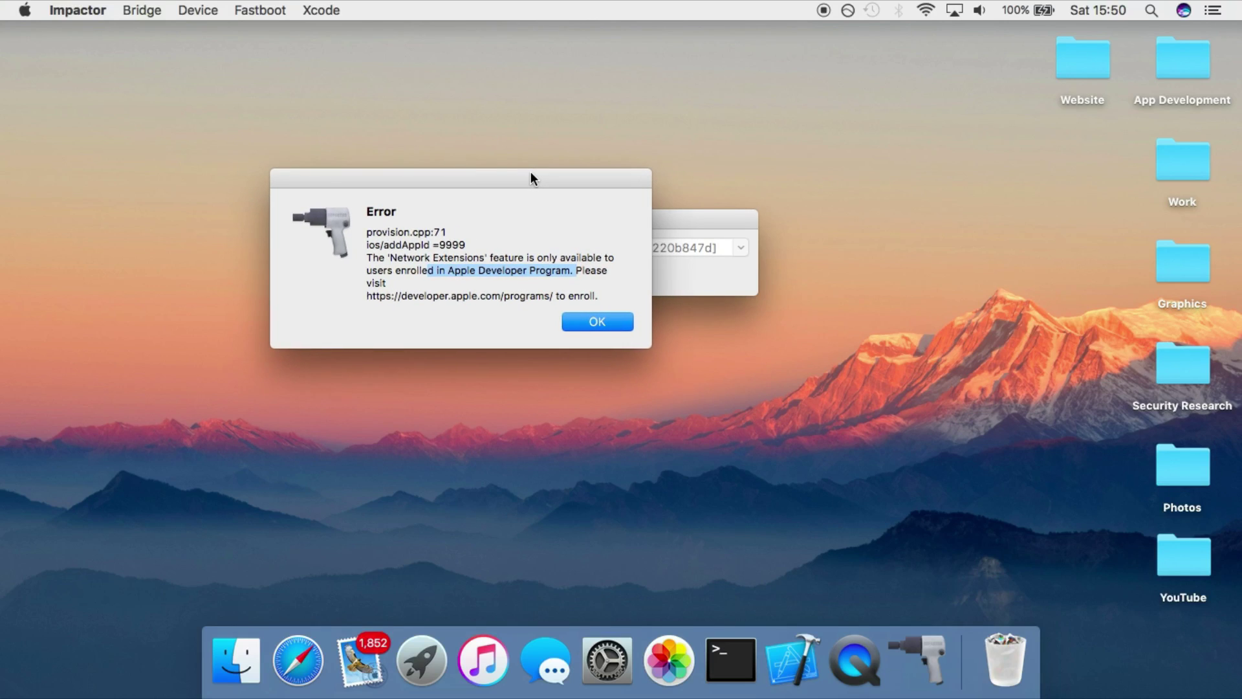
{"action": "left_click", "coordinate": [532, 271]}
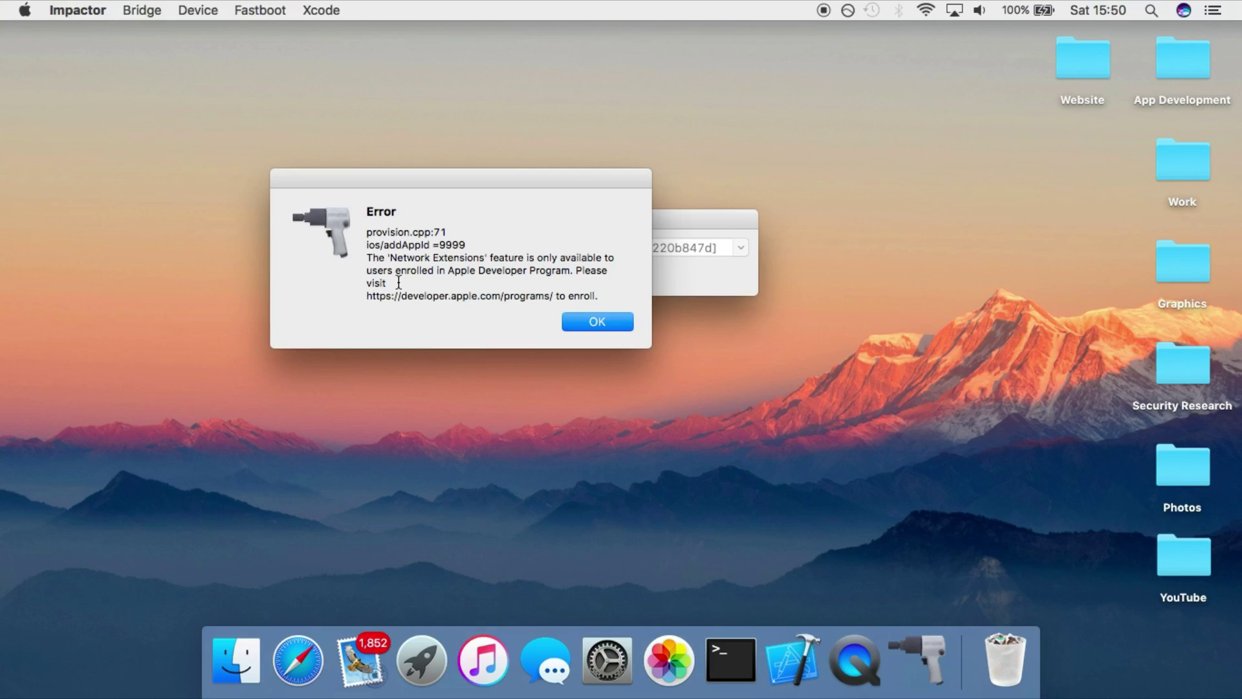
{"action": "left_click_drag", "start_coordinate": [389, 282], "coordinate": [370, 236]}
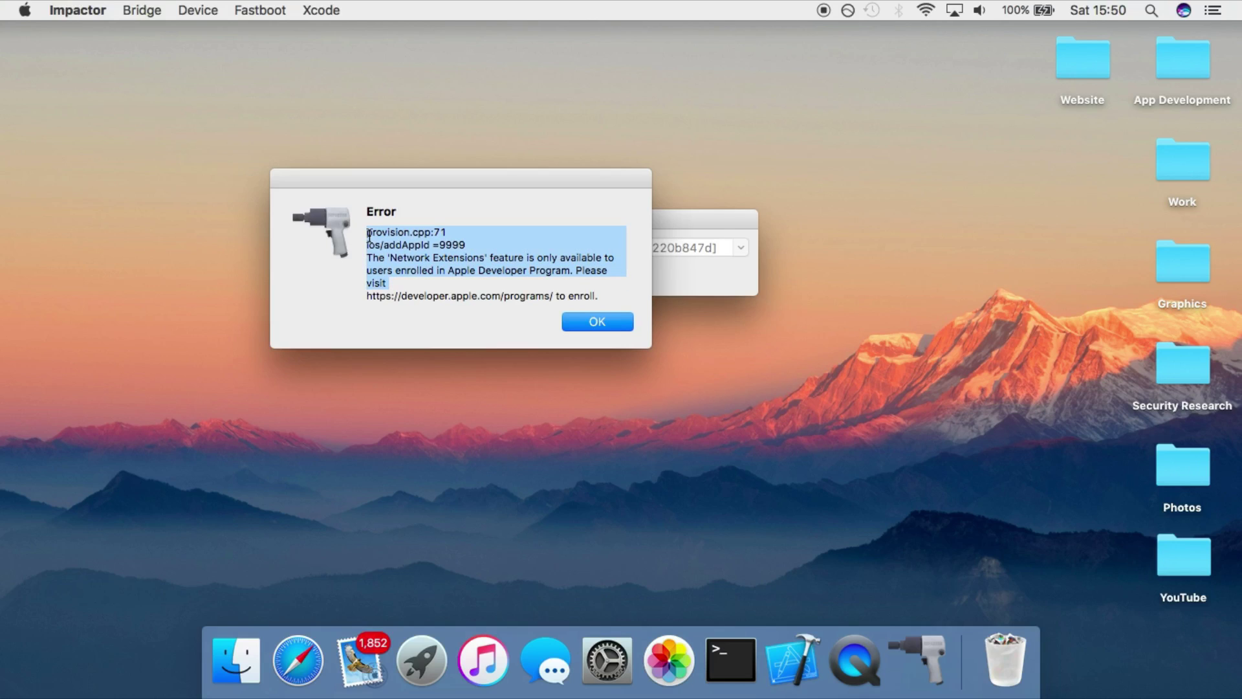
{"action": "left_click", "coordinate": [369, 236]}
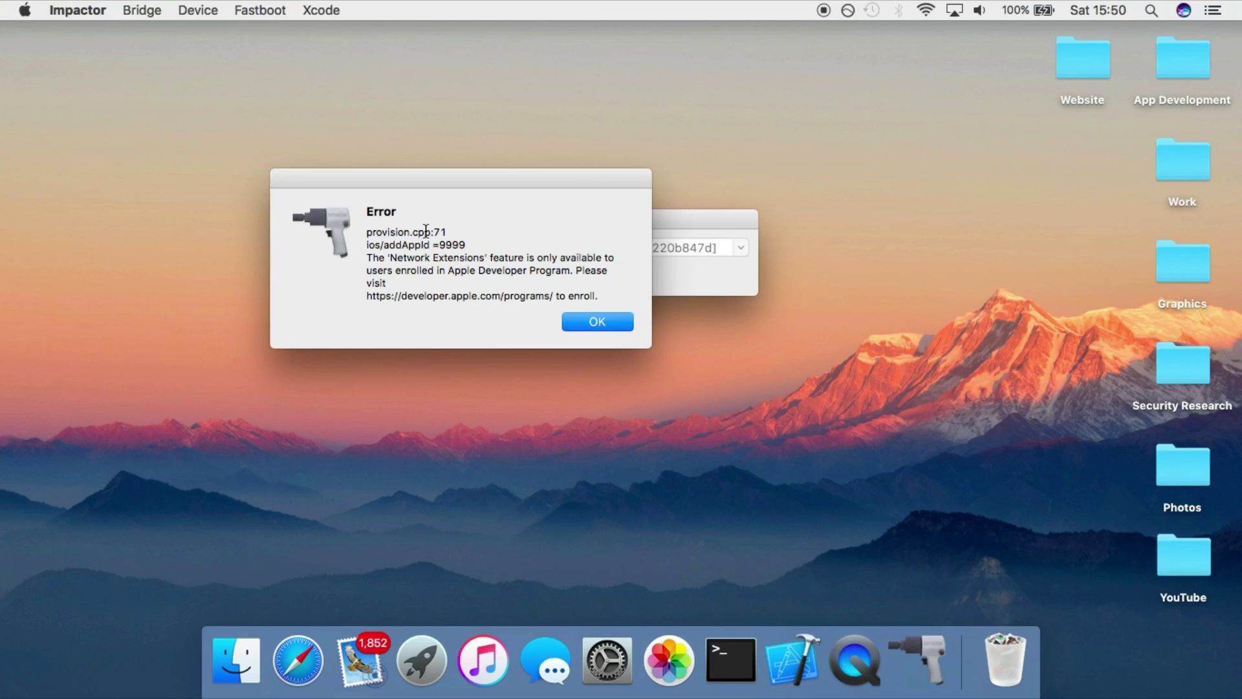
Step: Place the error dialog below the device window and highlight its full message
{"action": "left_click_drag", "start_coordinate": [474, 172], "coordinate": [561, 313]}
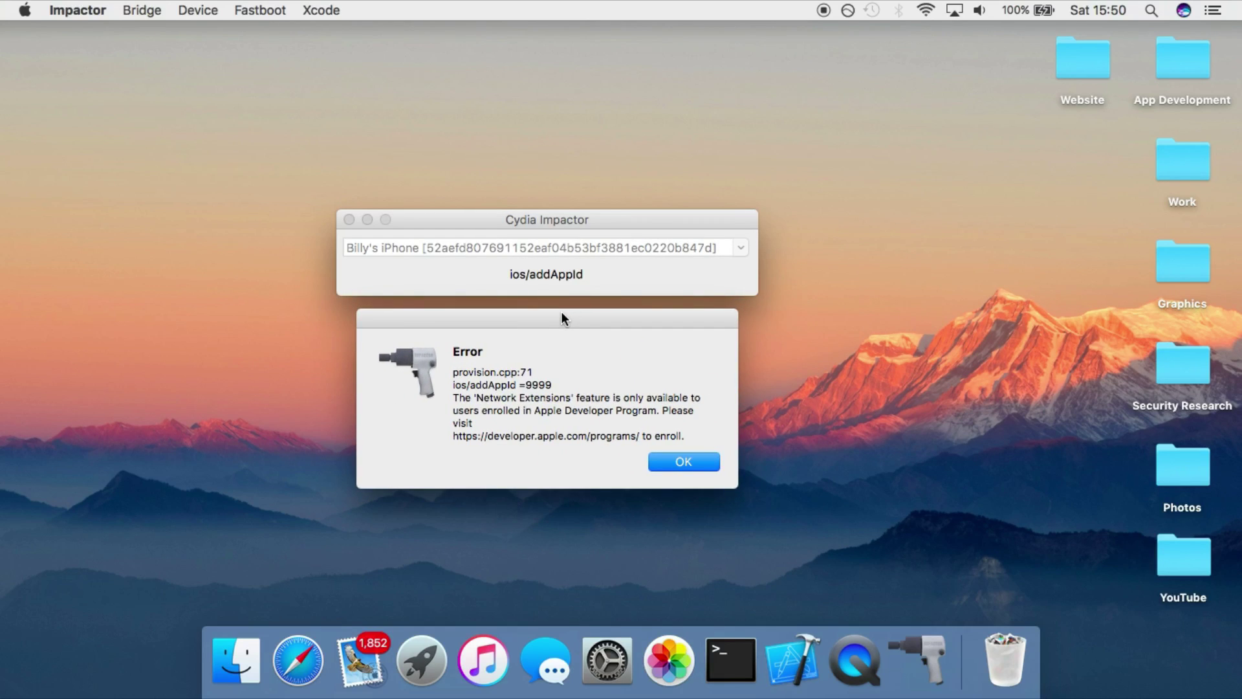
{"action": "left_click_drag", "start_coordinate": [561, 312], "coordinate": [564, 312]}
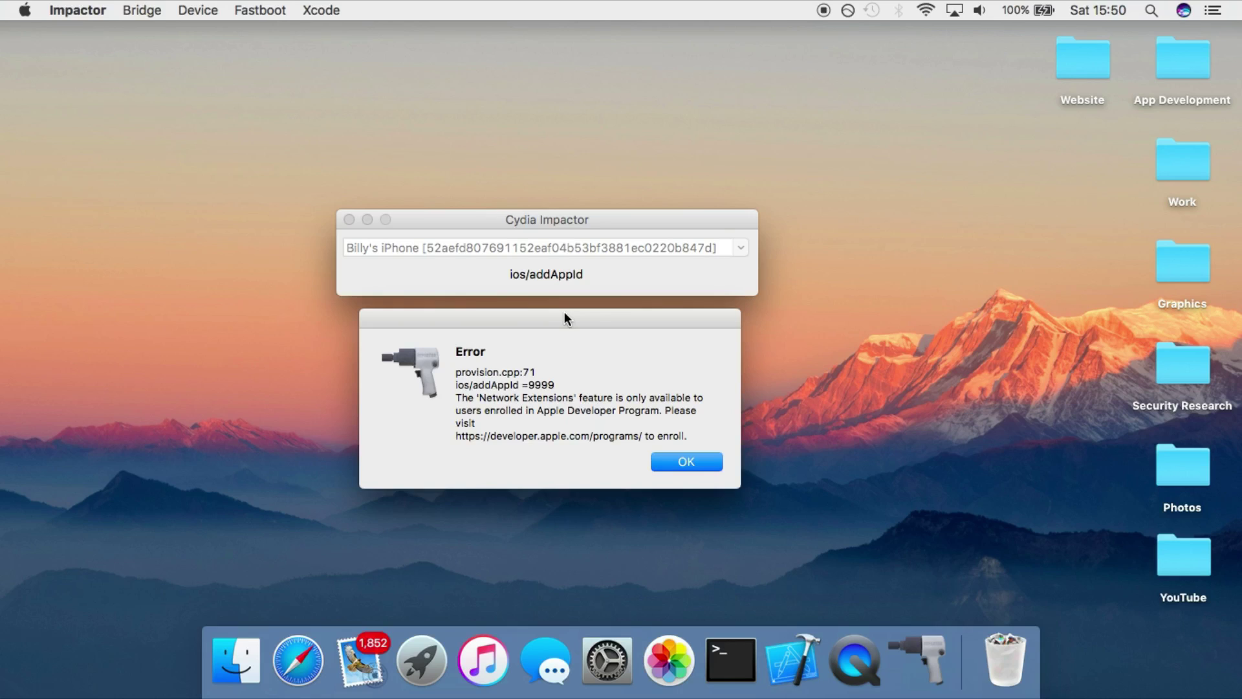
{"action": "left_click_drag", "start_coordinate": [457, 374], "coordinate": [731, 439]}
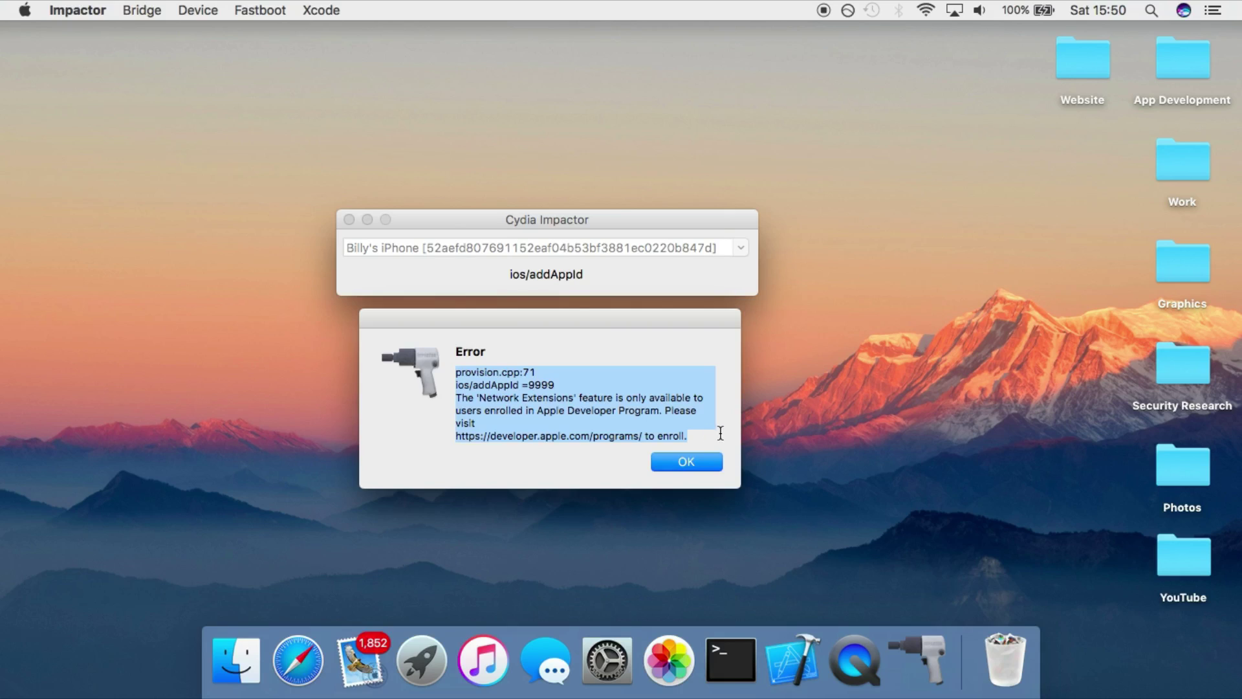
{"action": "left_click_drag", "start_coordinate": [723, 437], "coordinate": [448, 373]}
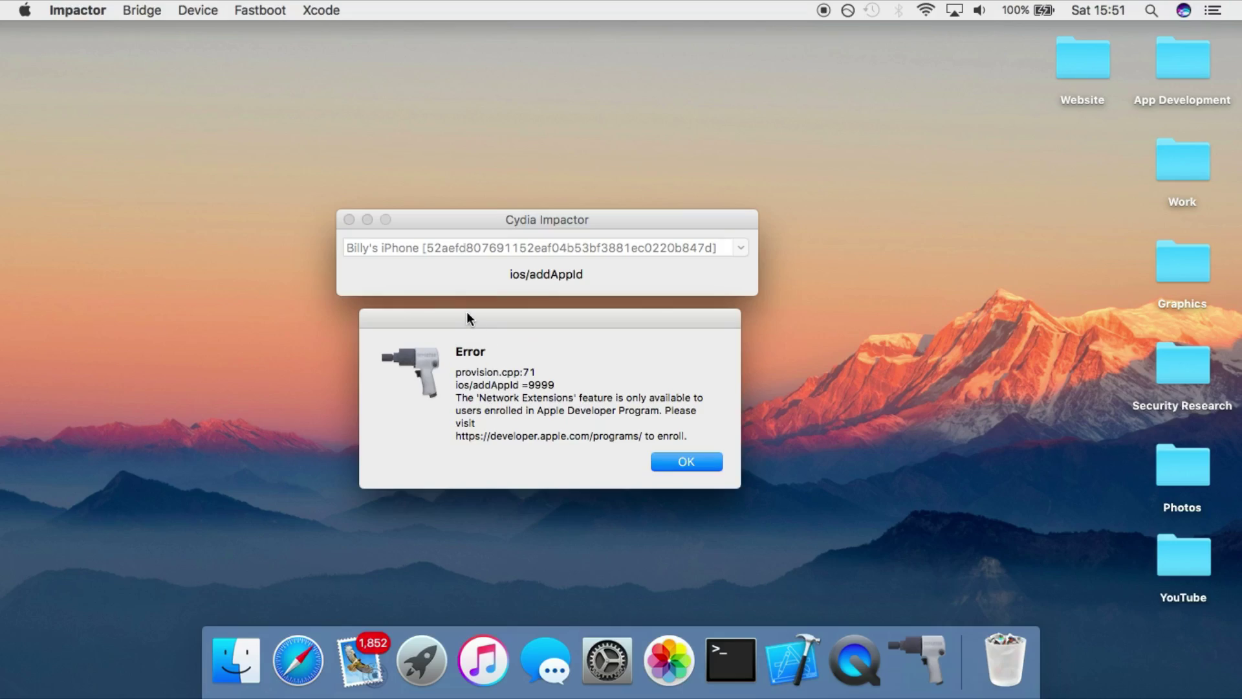
Step: Move the error dialog back over the device window and open the pinned tweet's screenshot full screen
{"action": "left_click_drag", "start_coordinate": [467, 312], "coordinate": [465, 175]}
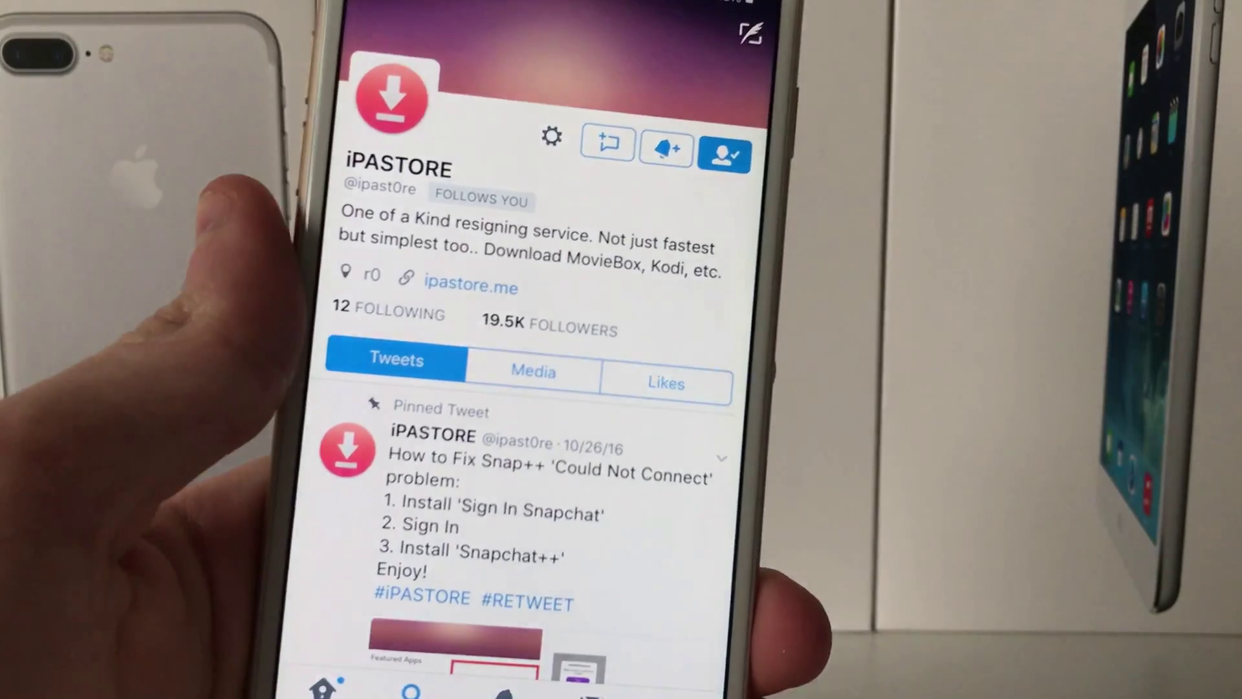
{"action": "scroll", "coordinate": [491, 388], "scroll_direction": "down", "scroll_amount": 3}
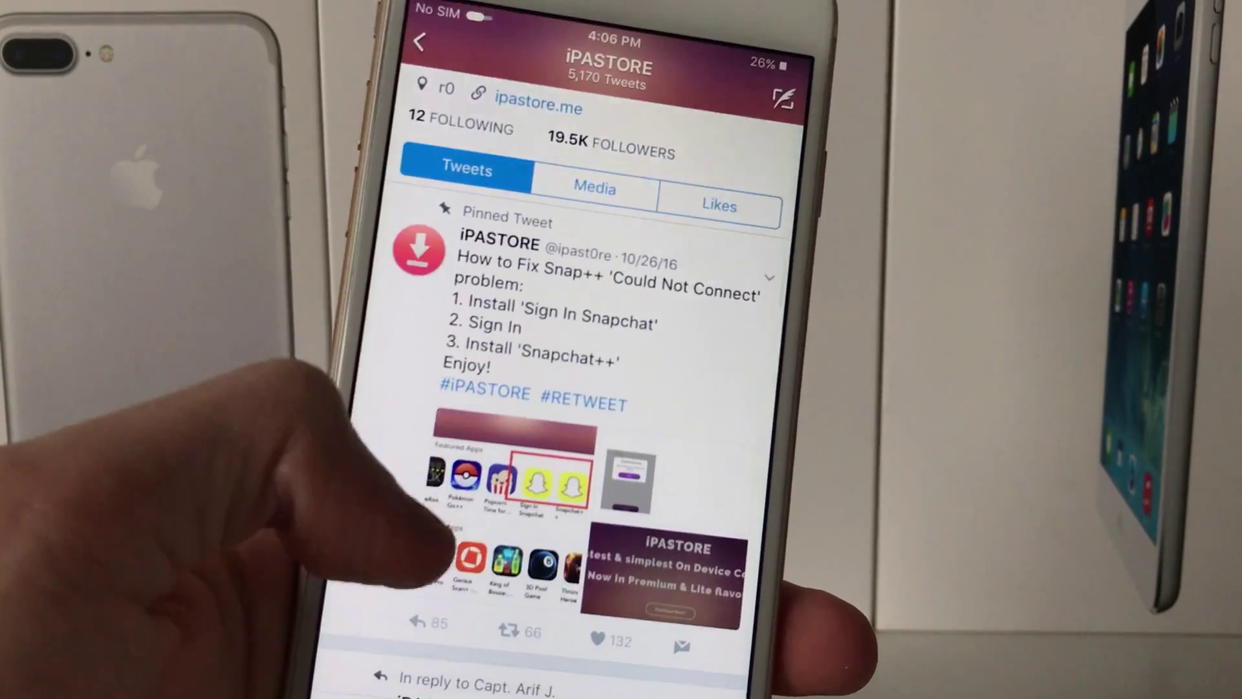
{"action": "left_click", "coordinate": [517, 446]}
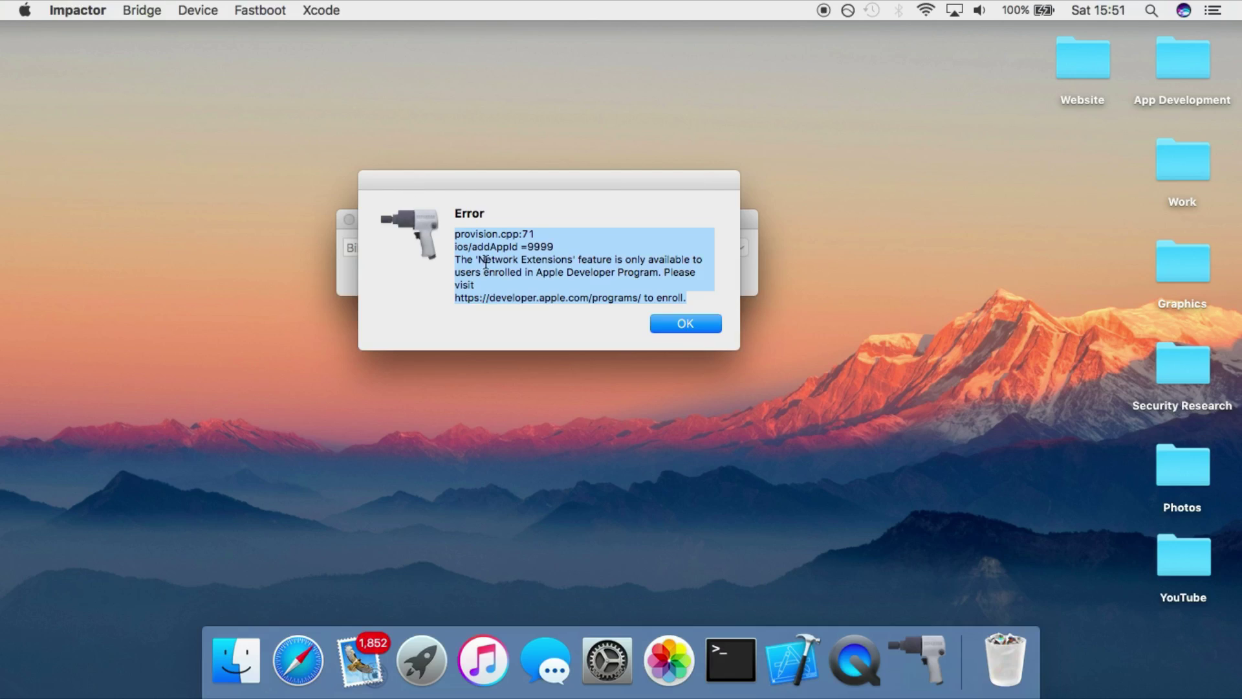
Step: Drag the error dialog below the device window again and choose Later on the iCloud alert
{"action": "left_click", "coordinate": [454, 237]}
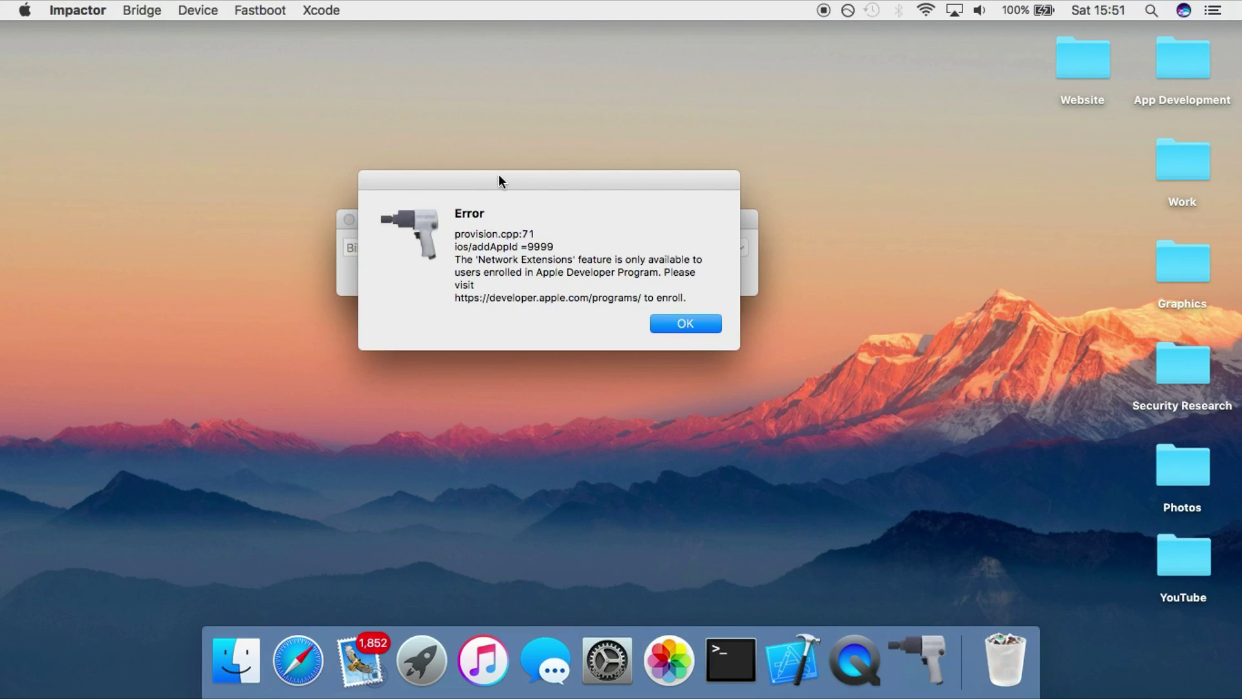
{"action": "left_click_drag", "start_coordinate": [499, 174], "coordinate": [498, 321]}
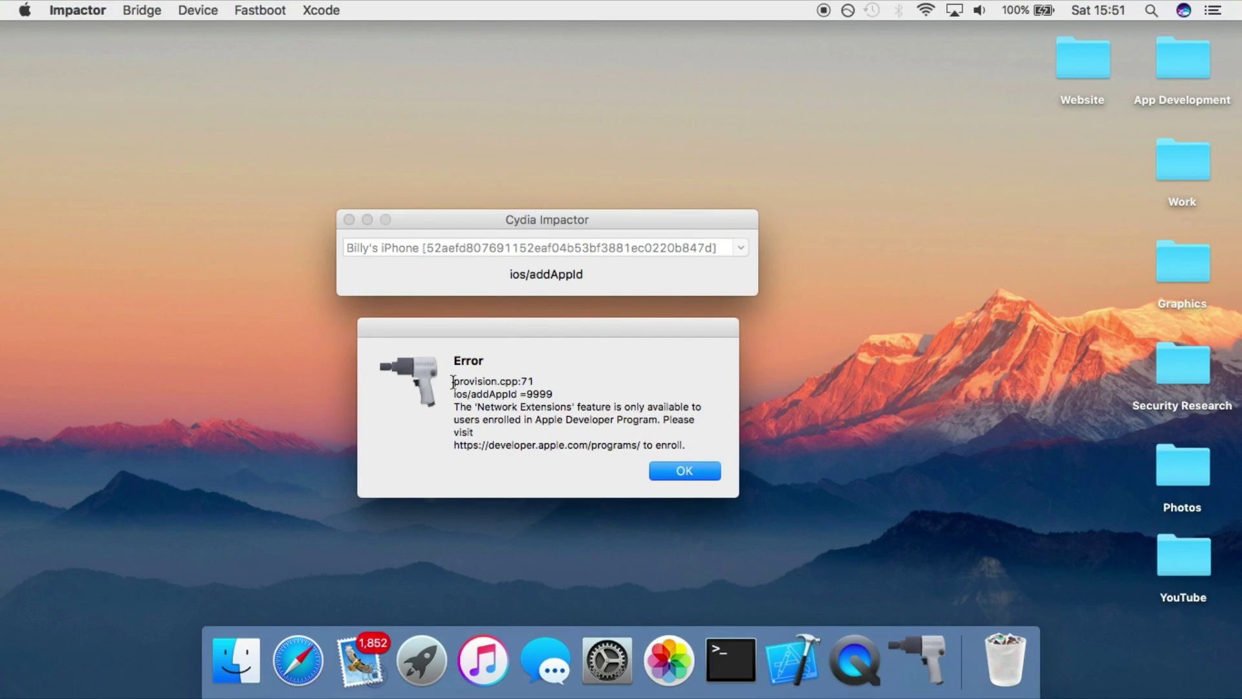
{"action": "left_click_drag", "start_coordinate": [685, 446], "coordinate": [456, 359]}
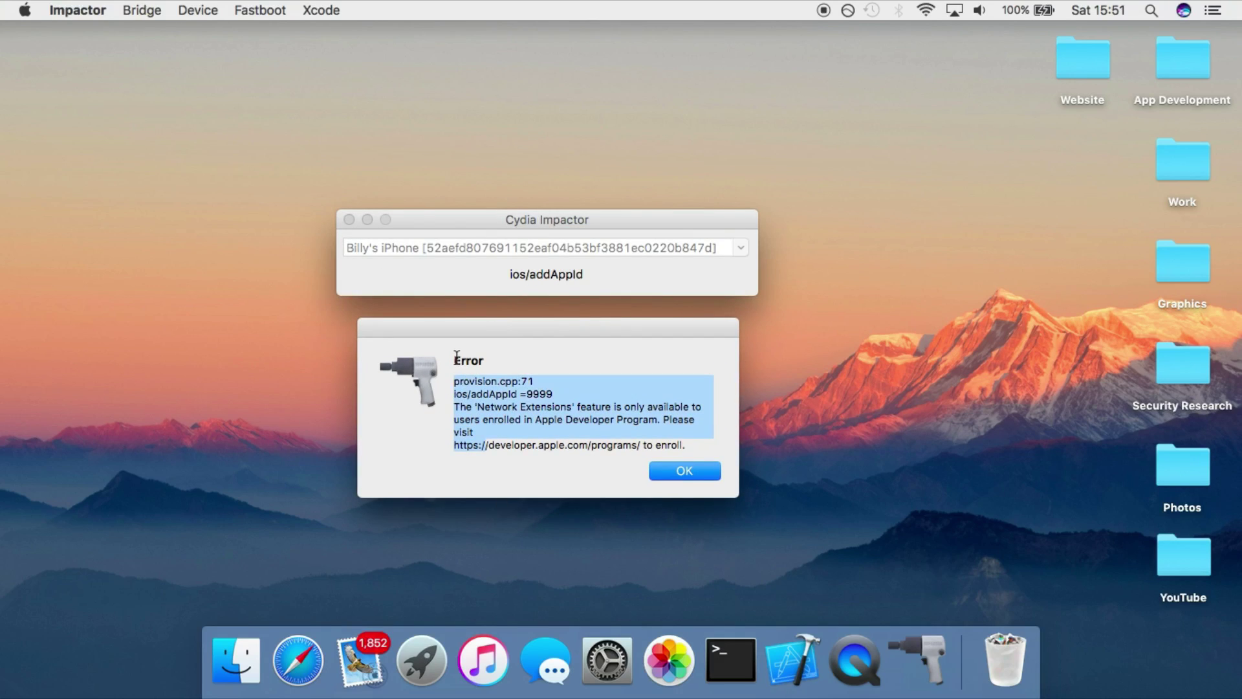
{"action": "left_click", "coordinate": [501, 425]}
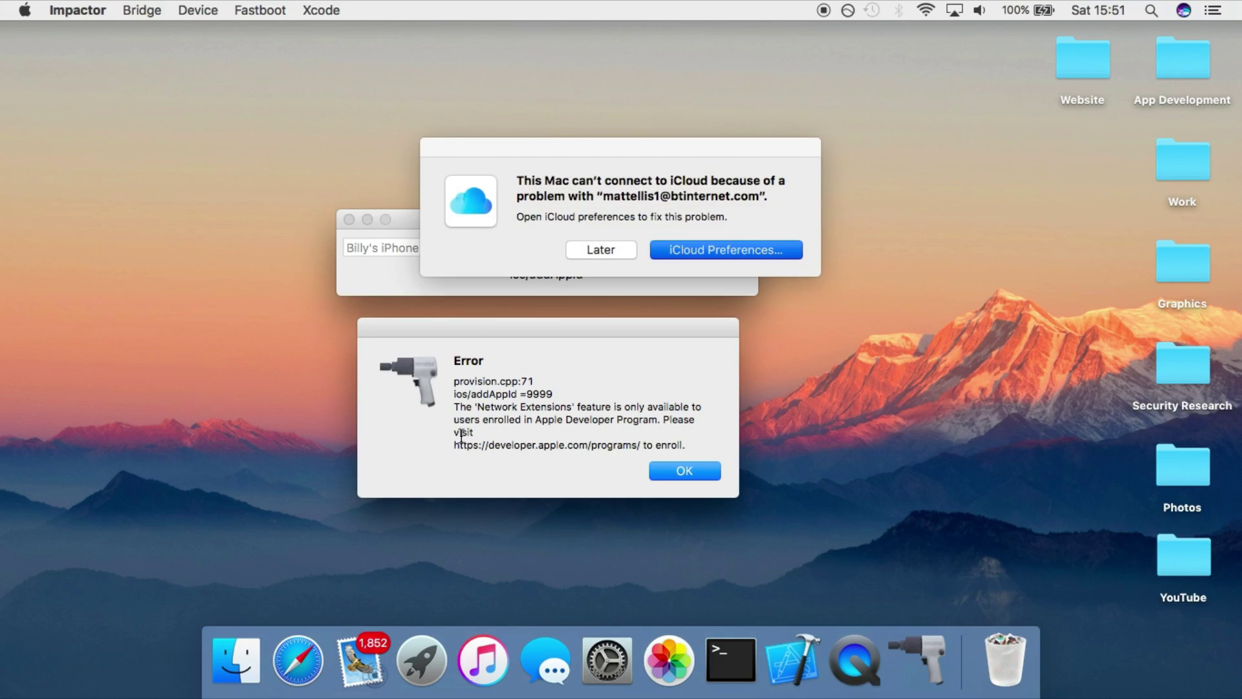
{"action": "left_click", "coordinate": [588, 250]}
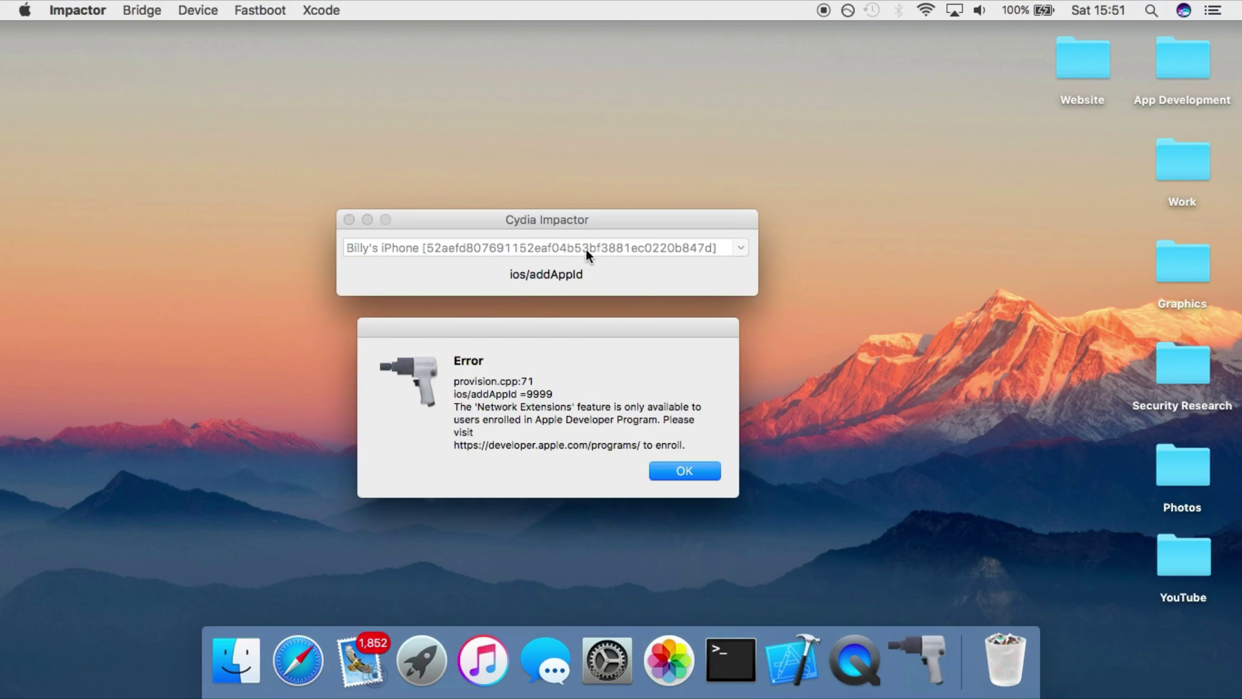